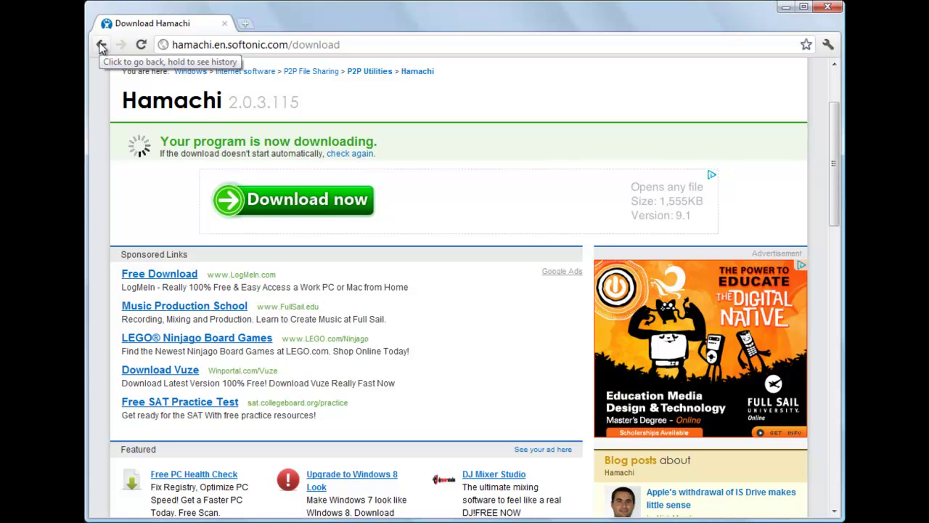
Go back to the Hamachi 2.0.3.115 program page on Softonic
left_click(101, 45)
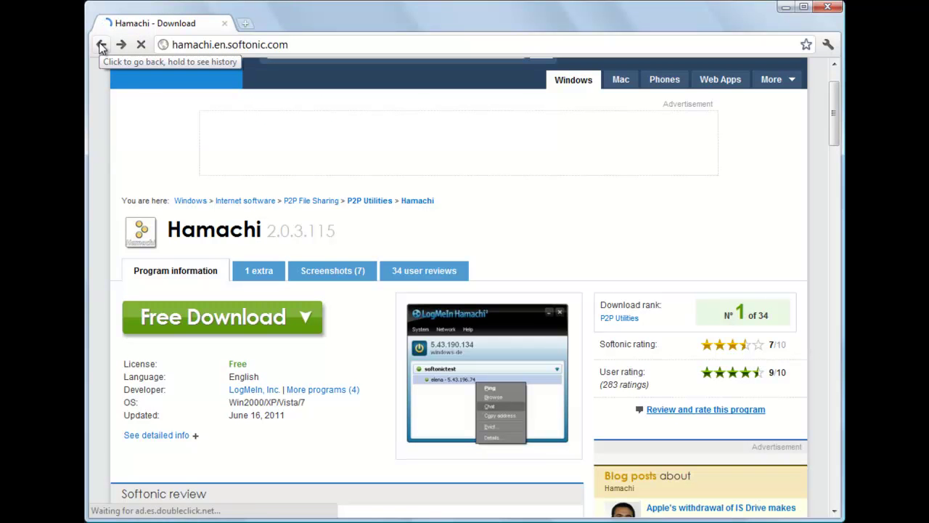
scroll(508, 363, "down", 4)
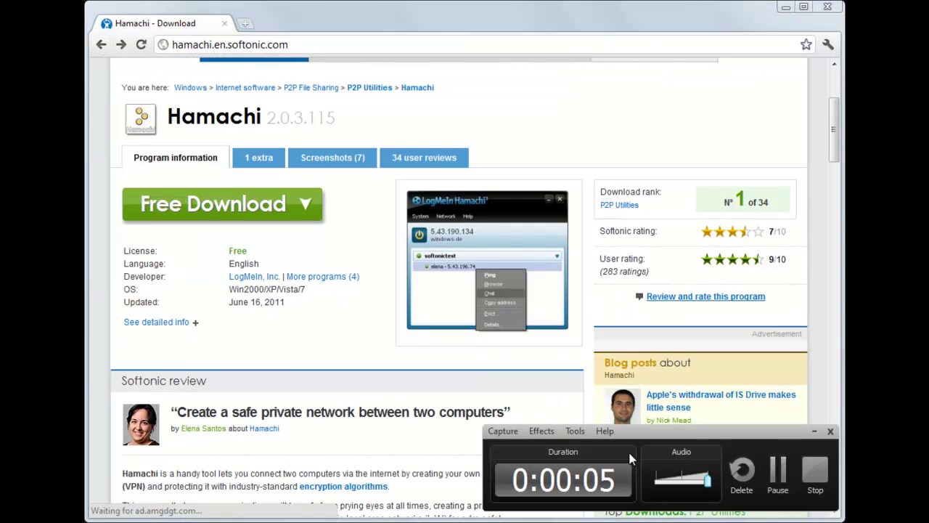
left_click_drag(630, 459, 679, 522)
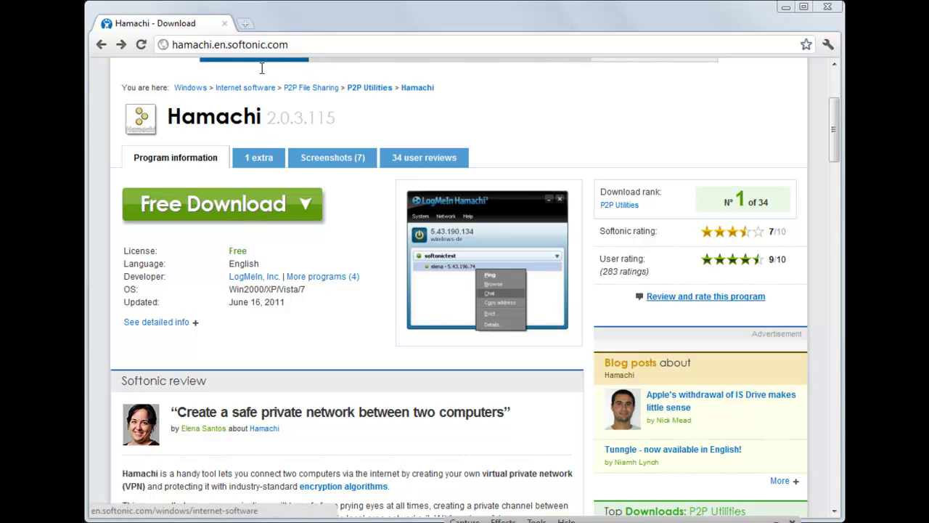
Copy the Hamachi page's web address and start the free download
left_click_drag(289, 45, 171, 47)
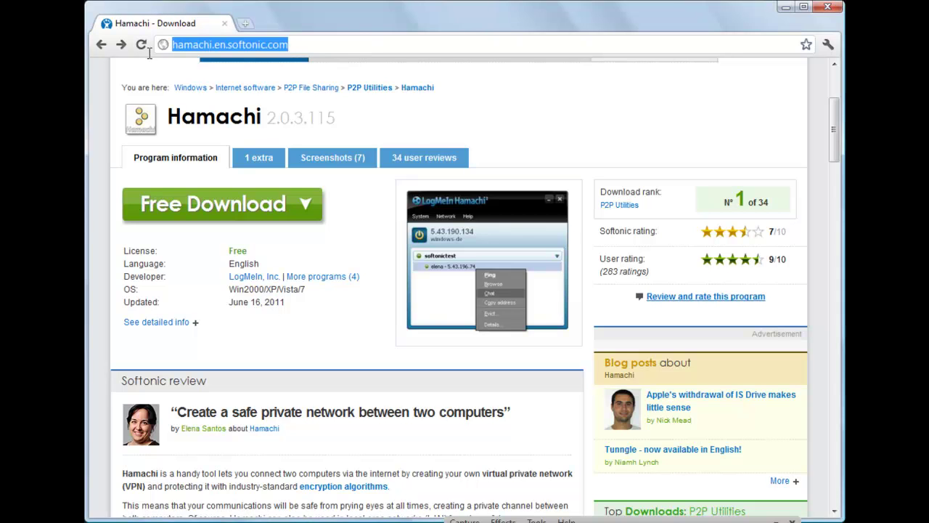
right_click(249, 49)
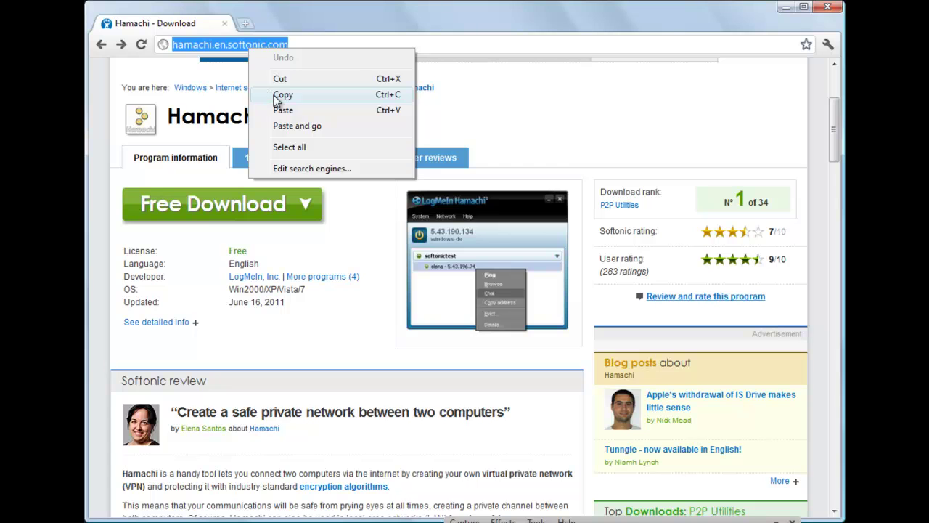
left_click(275, 93)
left_click(243, 209)
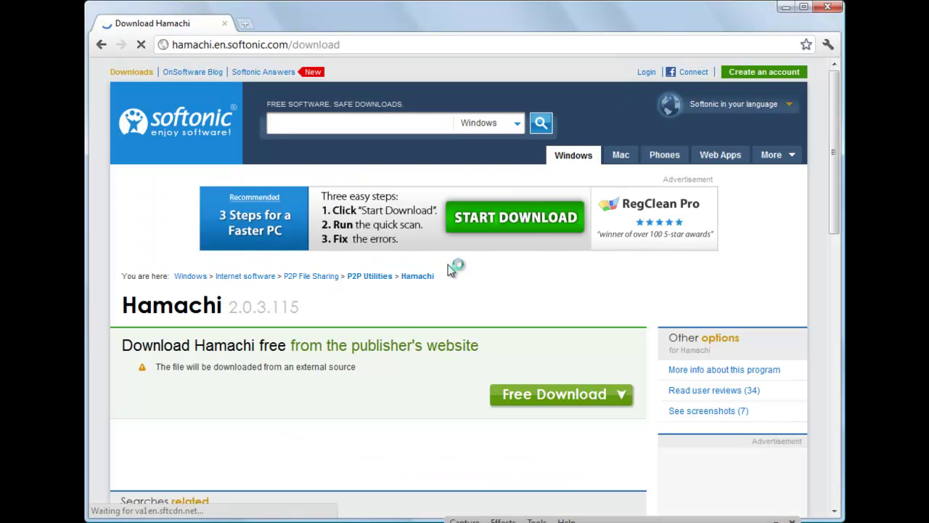
Download hamachi.msi and keep it despite Chrome's harmful-file warning
left_click(534, 396)
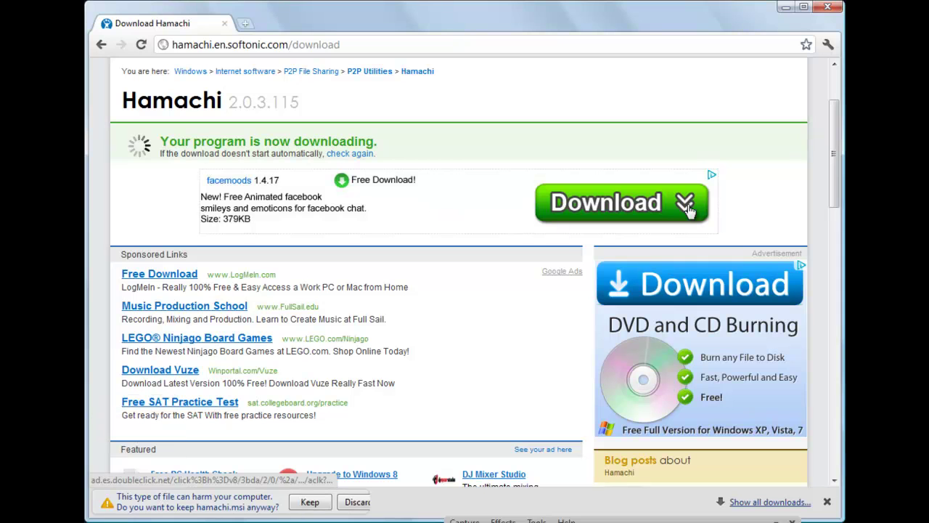
left_click(311, 502)
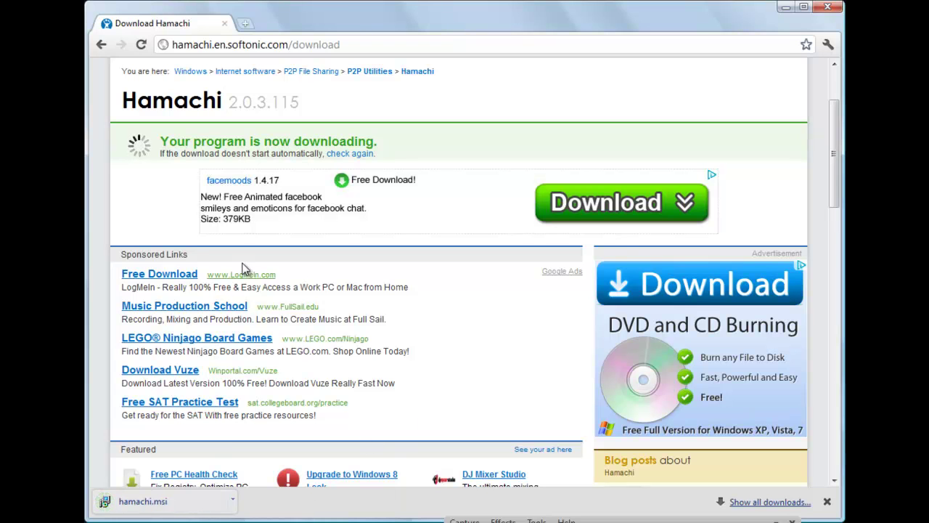
Run hamachi.msi, keep English as the setup language, and accept the terms of use
left_click(123, 501)
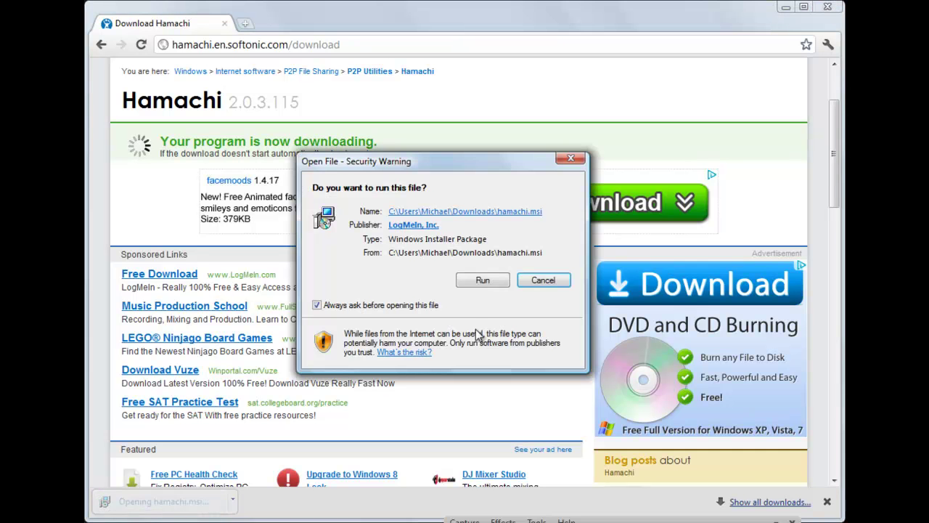
left_click(483, 281)
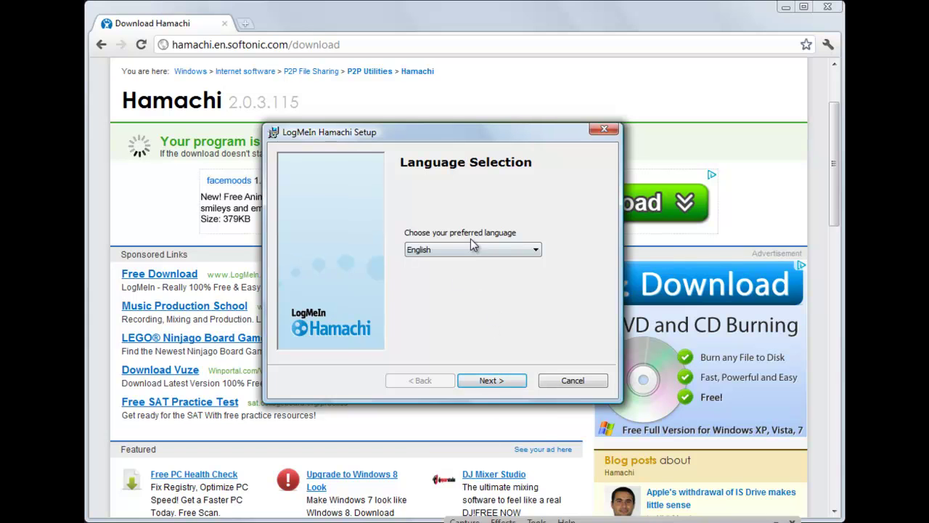
left_click(473, 249)
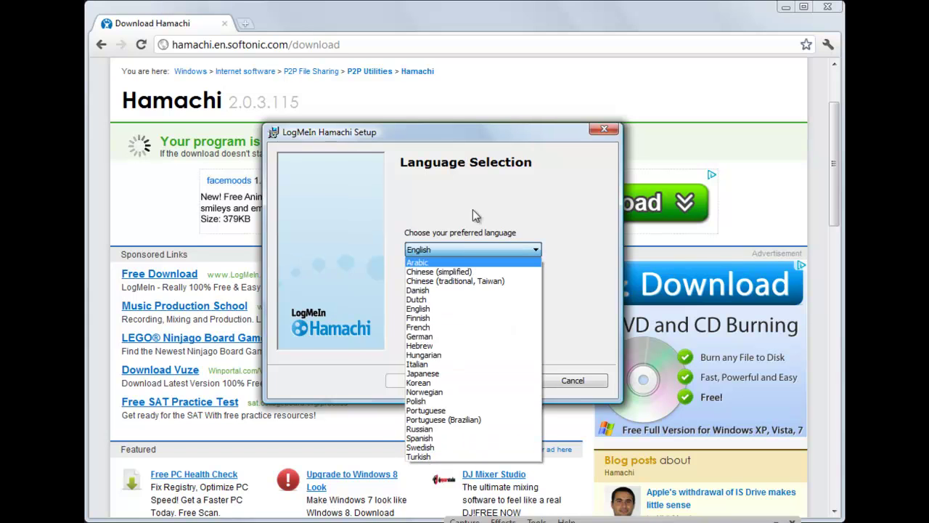
left_click(457, 247)
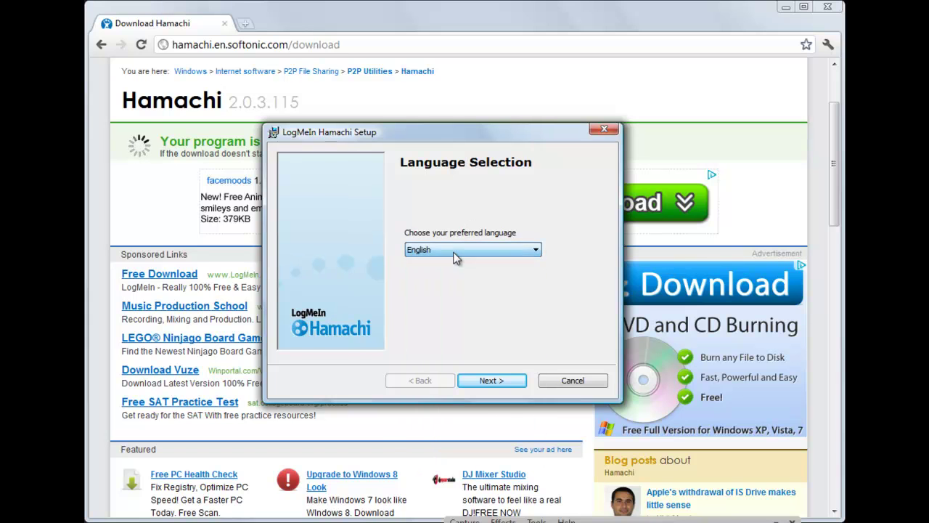
left_click(487, 382)
left_click(490, 382)
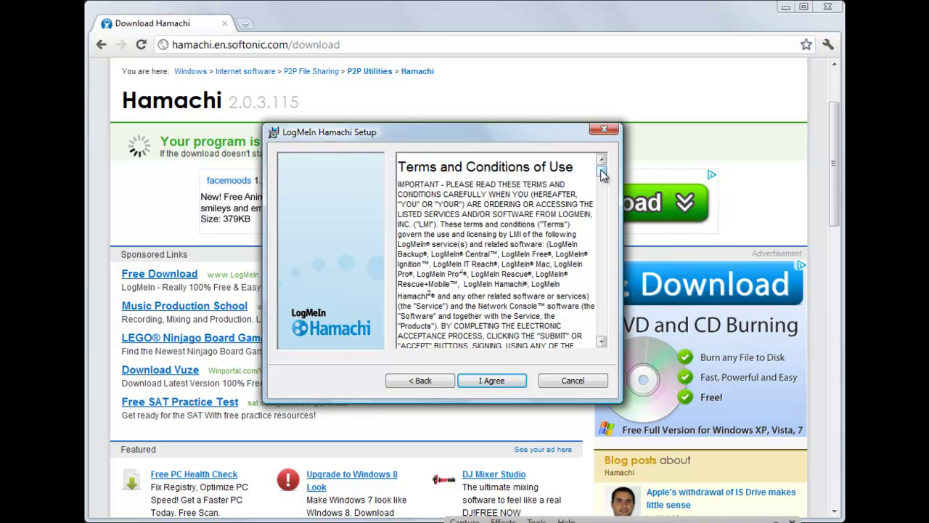
left_click_drag(601, 172, 607, 336)
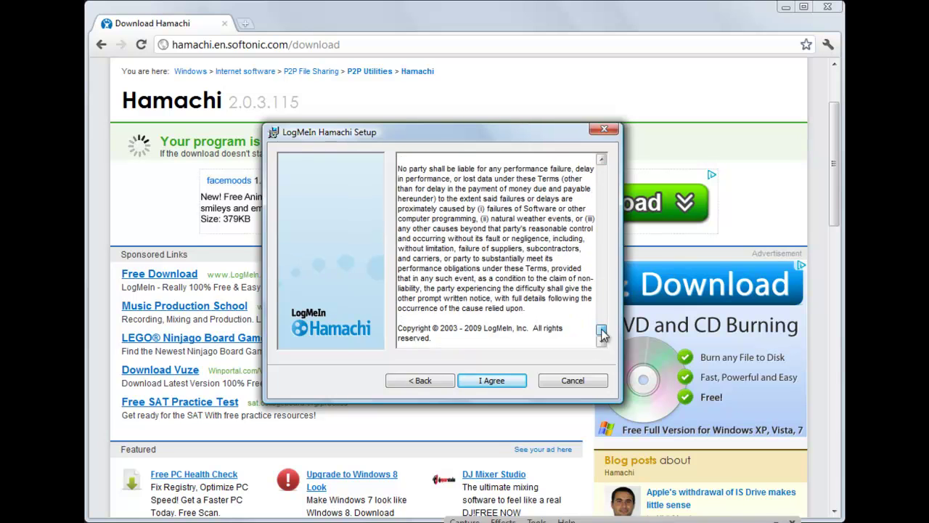
left_click(485, 379)
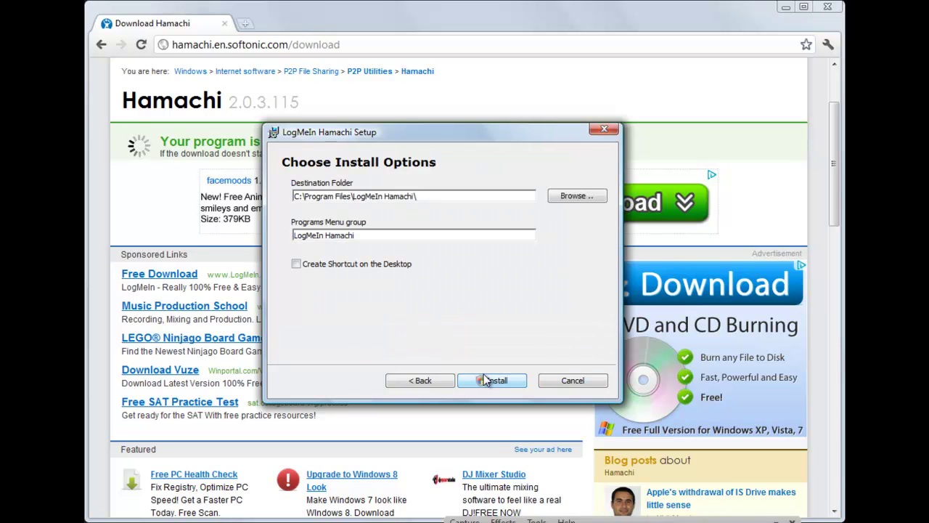
Keep Create Shortcut on the Desktop checked and begin the installation
left_click(296, 265)
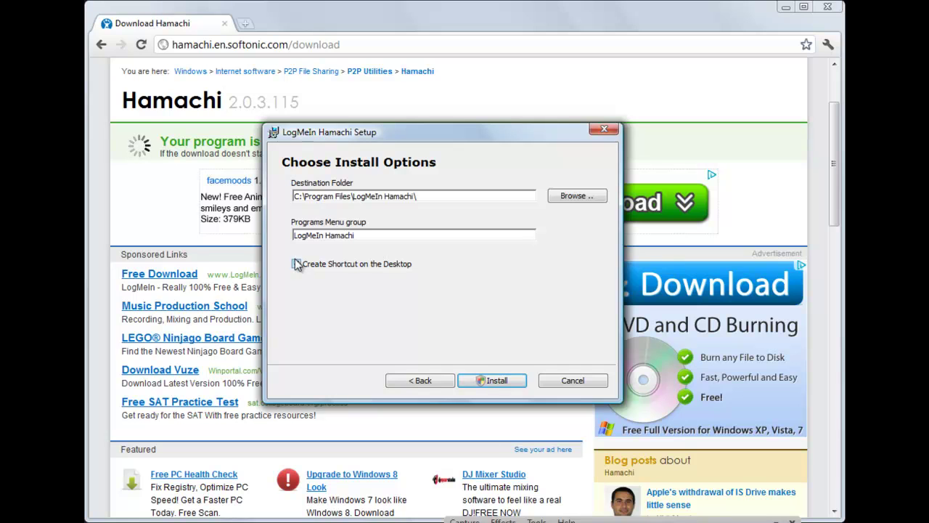
left_click(296, 264)
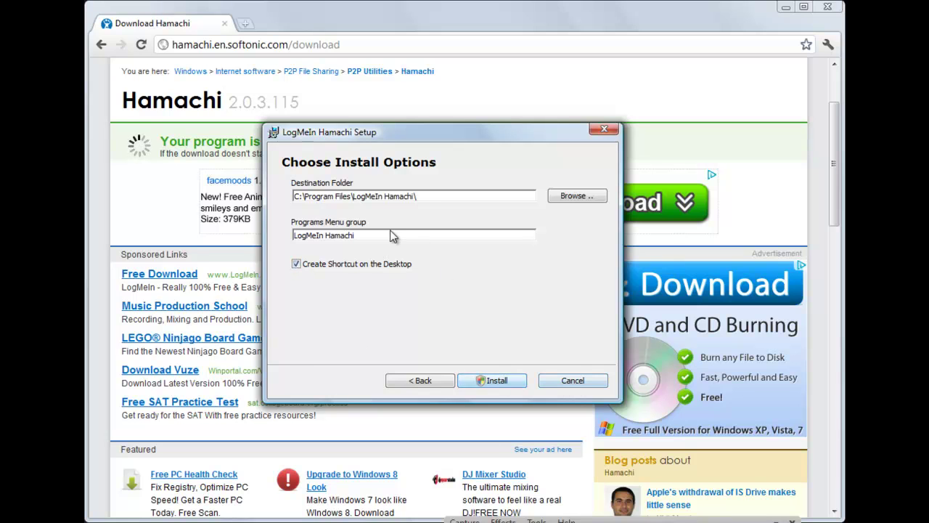
left_click(480, 381)
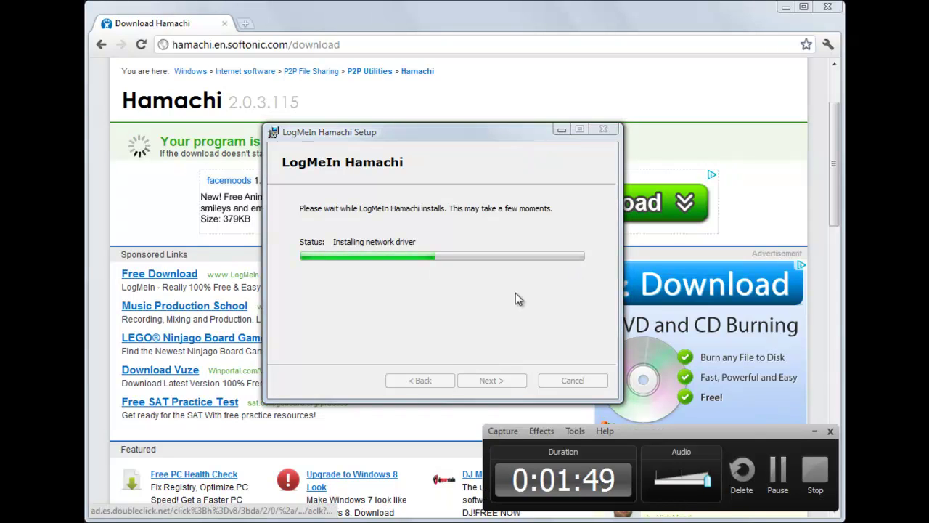
Finish setup with Launch Hamachi checked so the client opens
left_click_drag(627, 433, 629, 522)
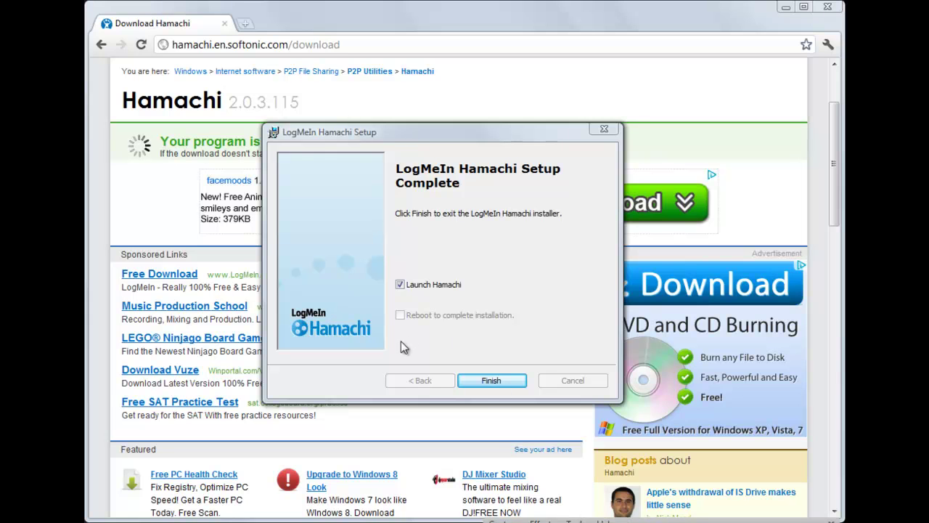
left_click(482, 384)
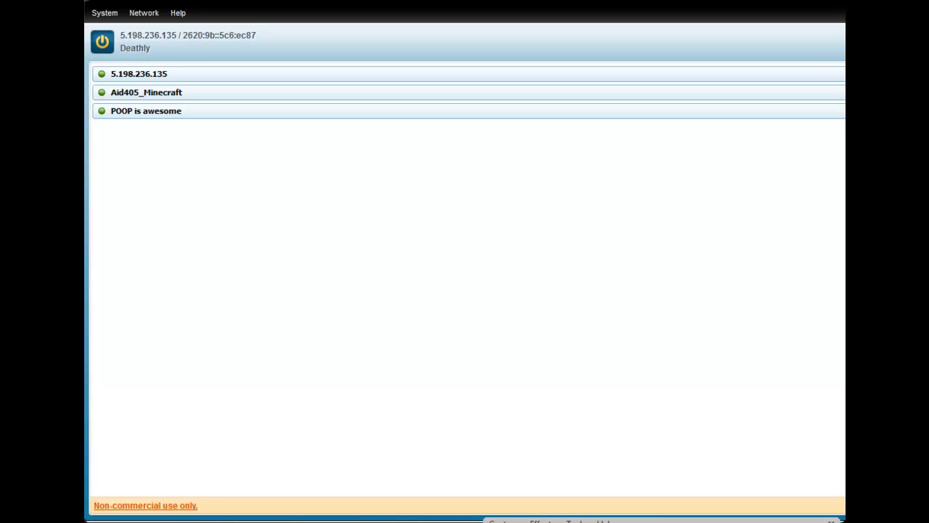
Drag the Hamachi window fully on screen and open the Network menu
left_click_drag(125, 0, 125, 7)
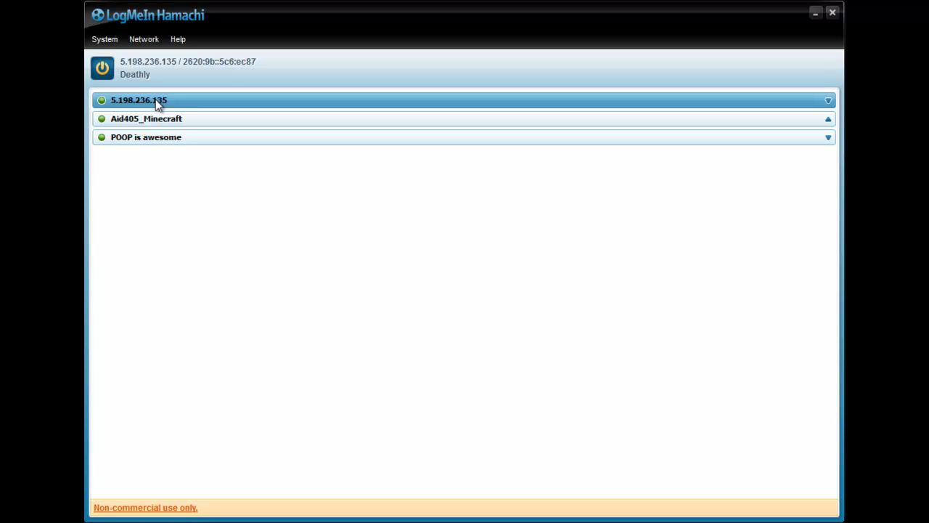
right_click(153, 72)
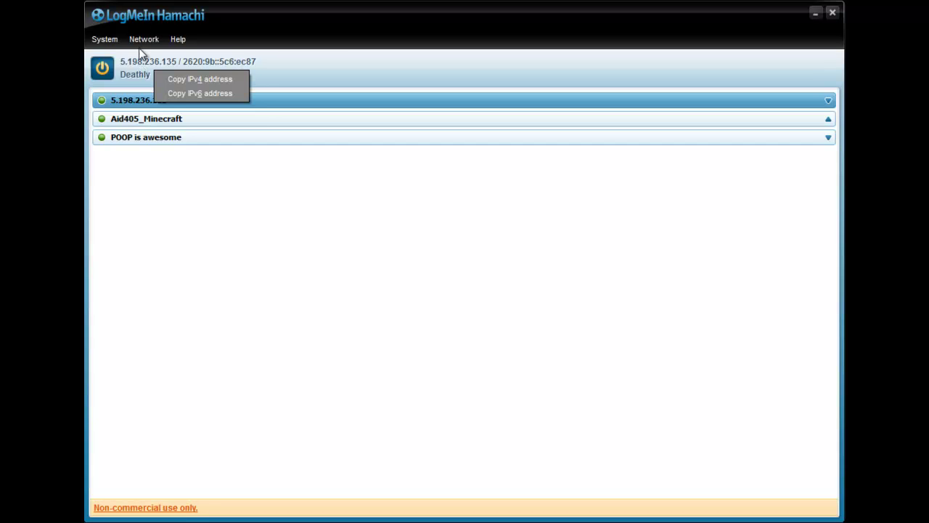
left_click(137, 40)
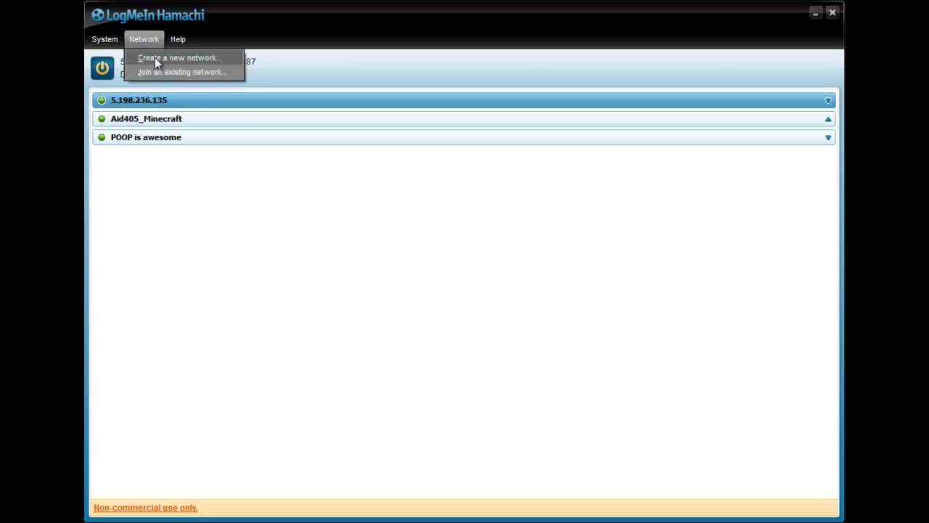
left_click(190, 73)
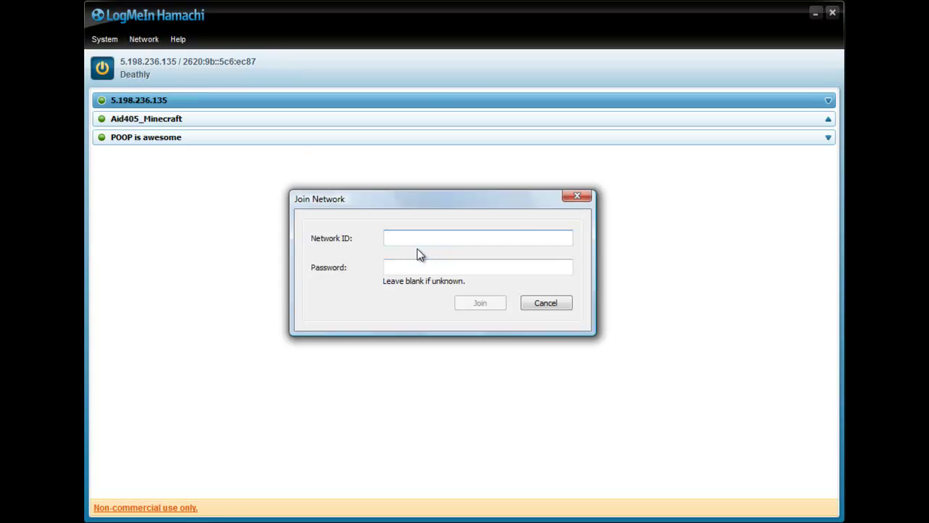
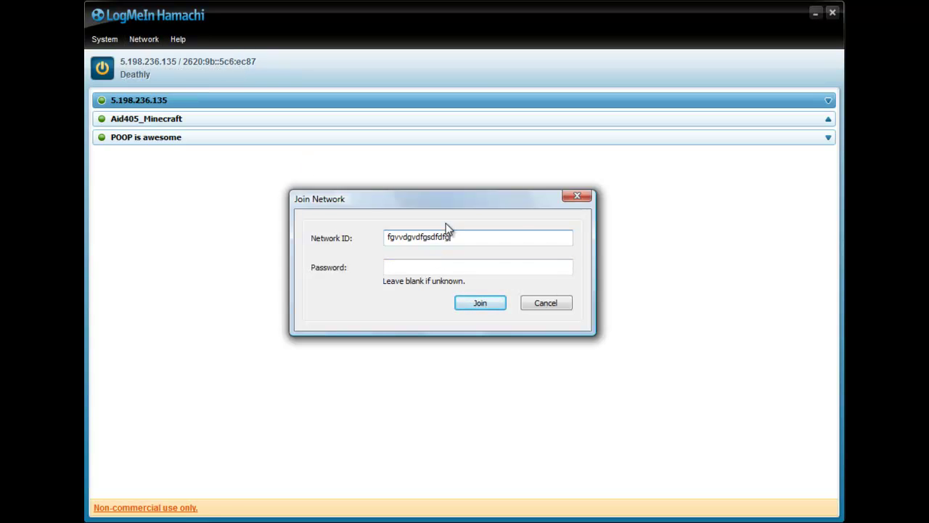
left_click(446, 266)
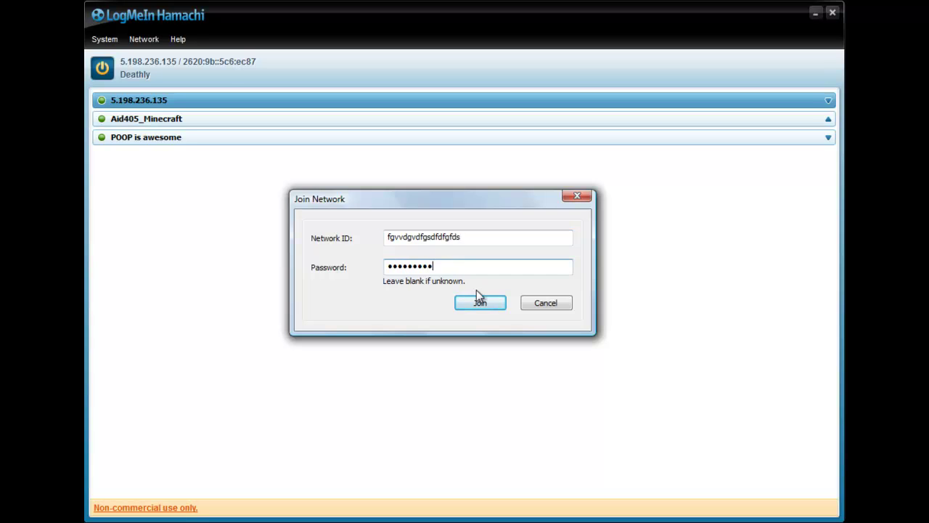
left_click(483, 302)
left_click(560, 306)
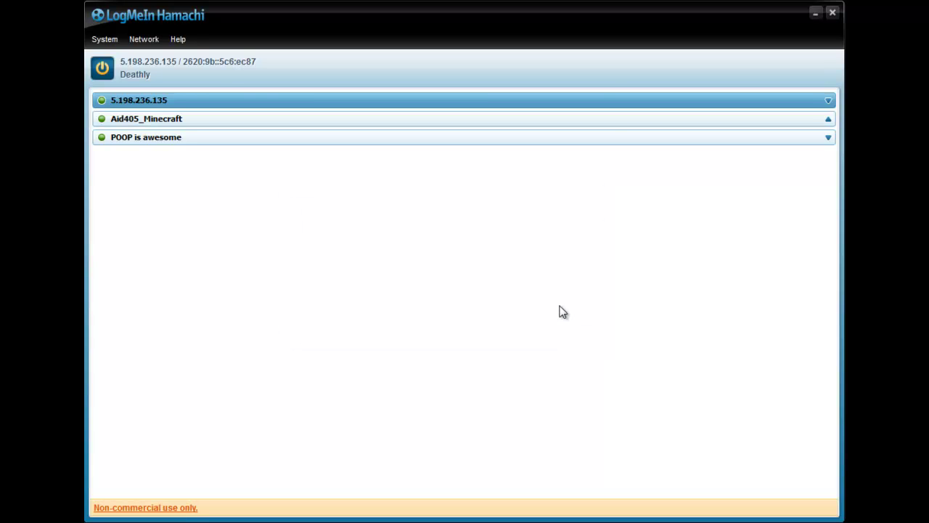
Create network ID YOUREPIX with a join password
left_click(143, 38)
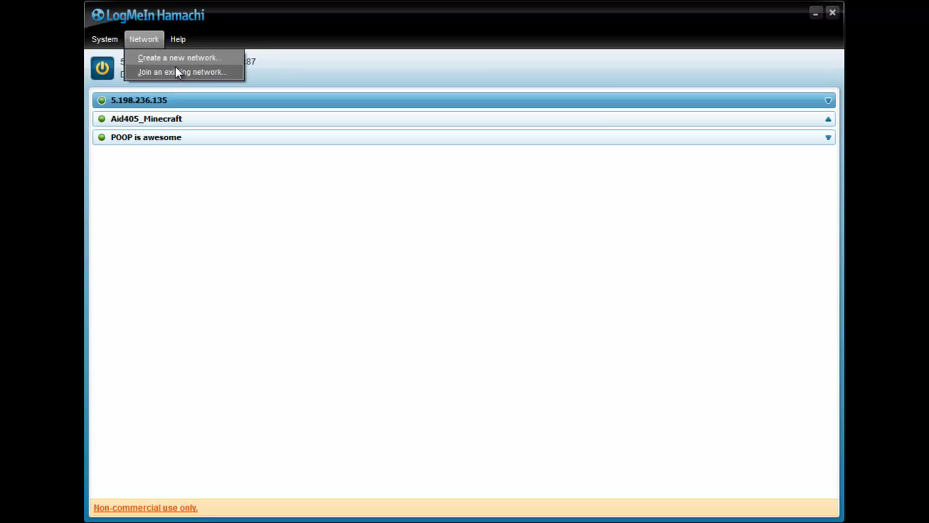
left_click(171, 57)
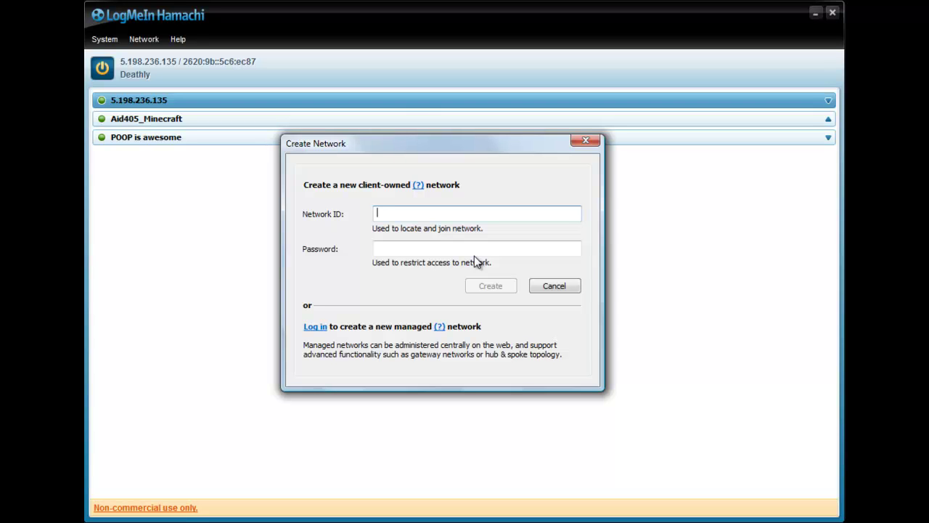
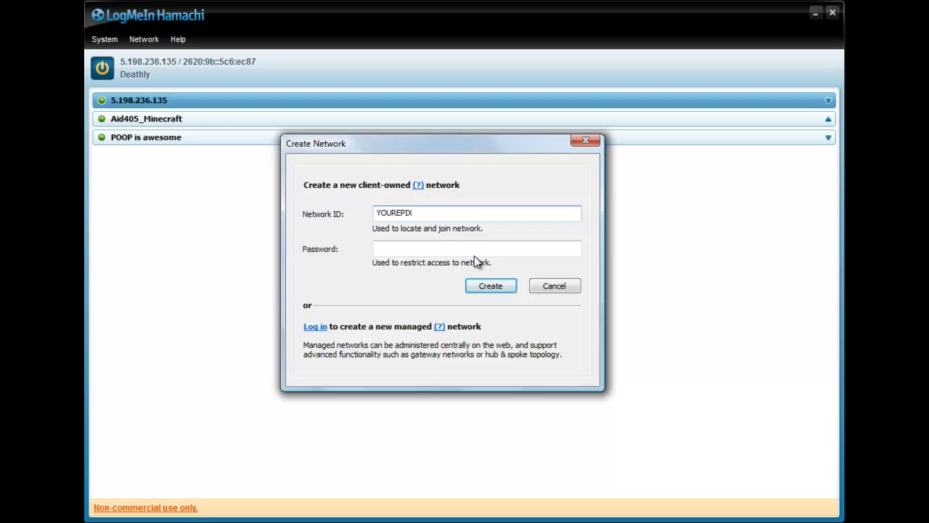
key("Tab")
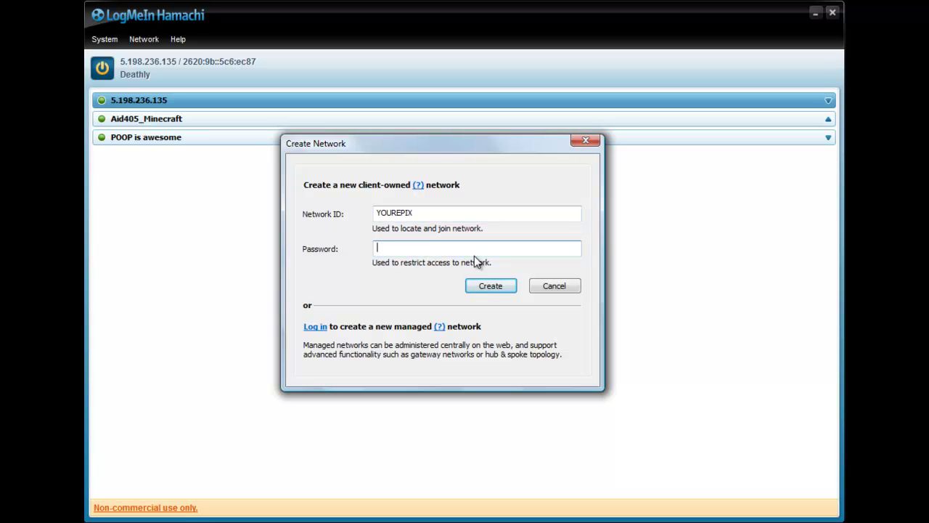
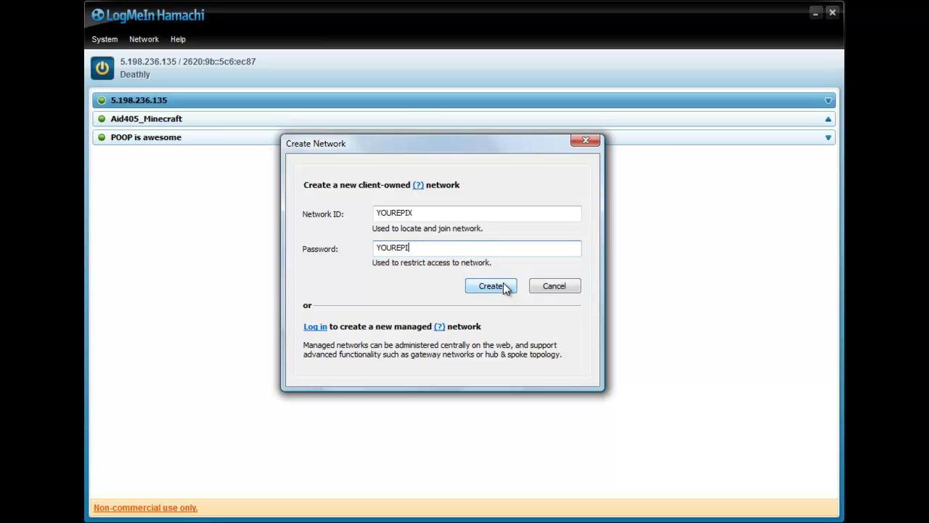
left_click(504, 291)
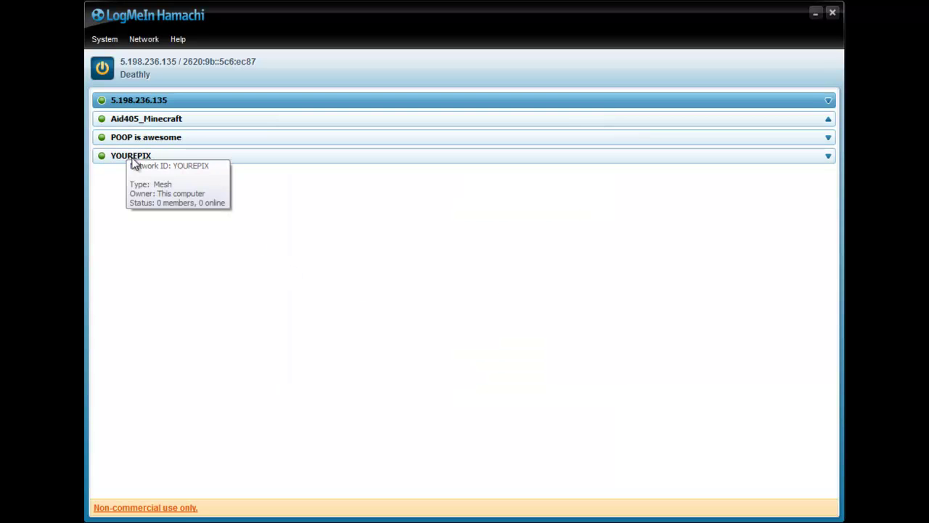
In YOUREPIX's Set Access dialog, toggle the password option and require manual approval of new members
left_click(132, 157)
right_click(132, 157)
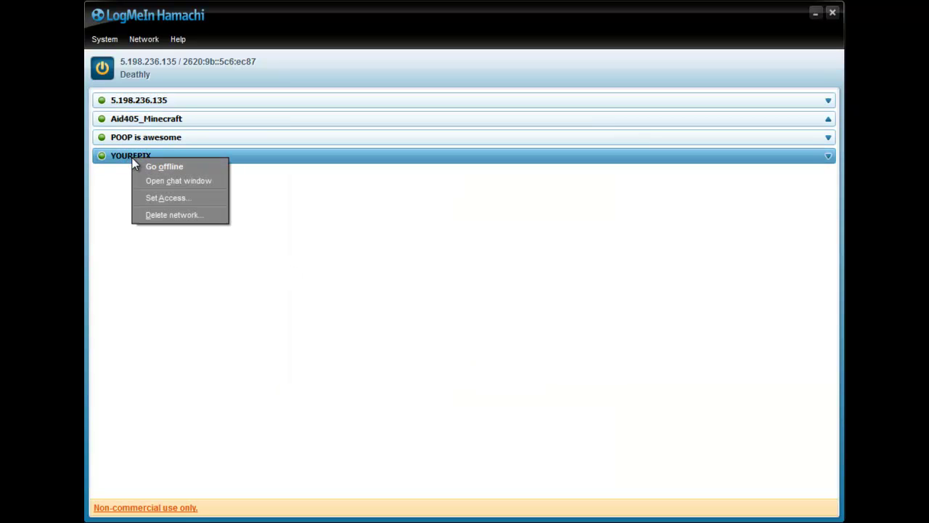
left_click(182, 196)
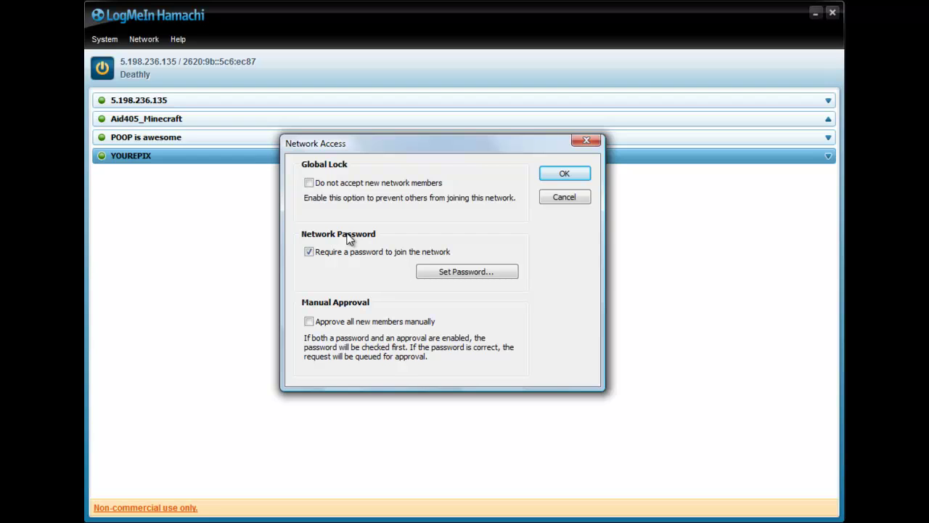
left_click(312, 255)
left_click(309, 322)
left_click(587, 175)
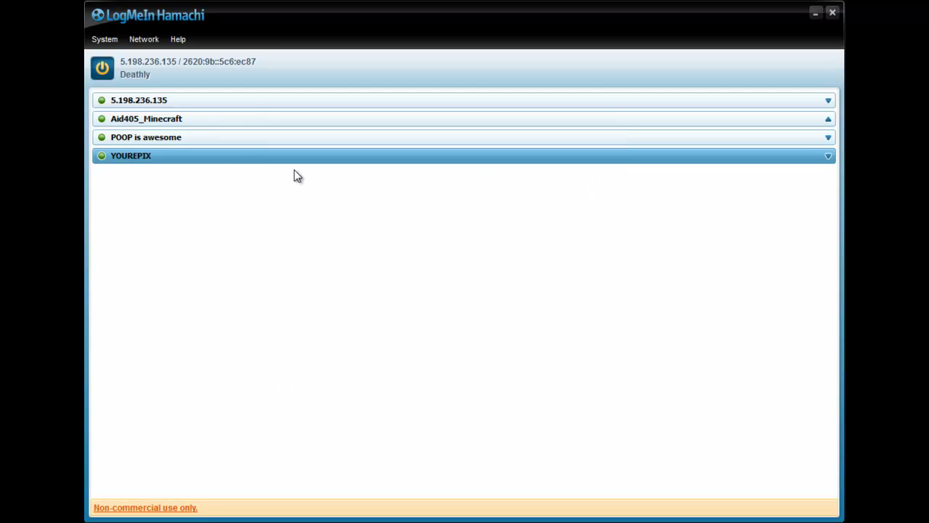
left_click(133, 40)
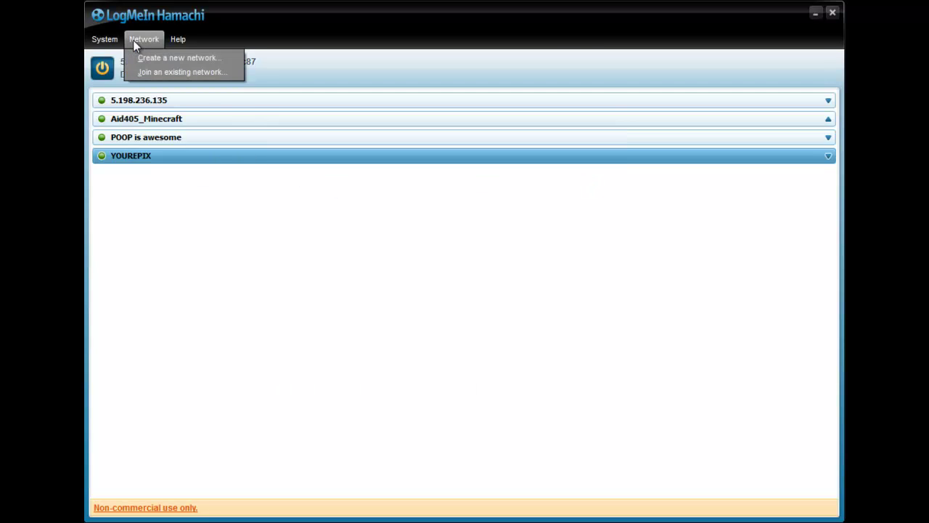
left_click(132, 39)
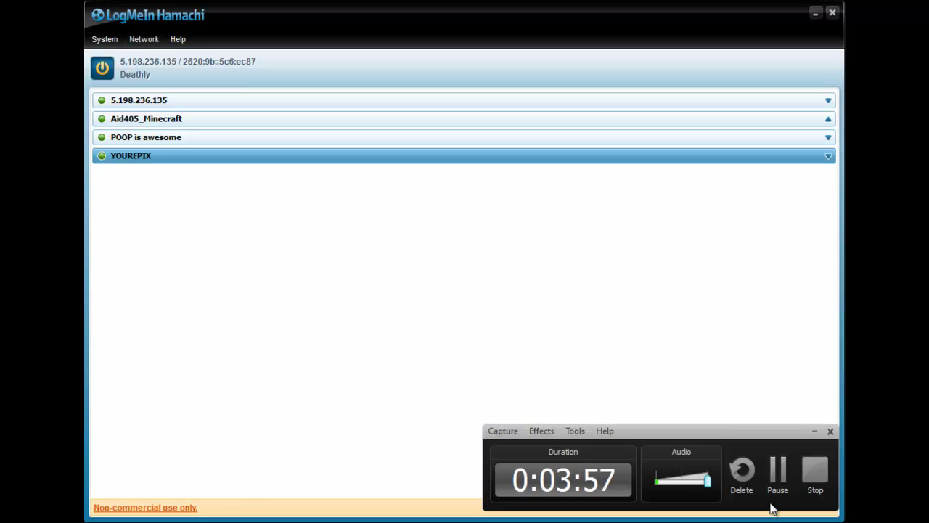